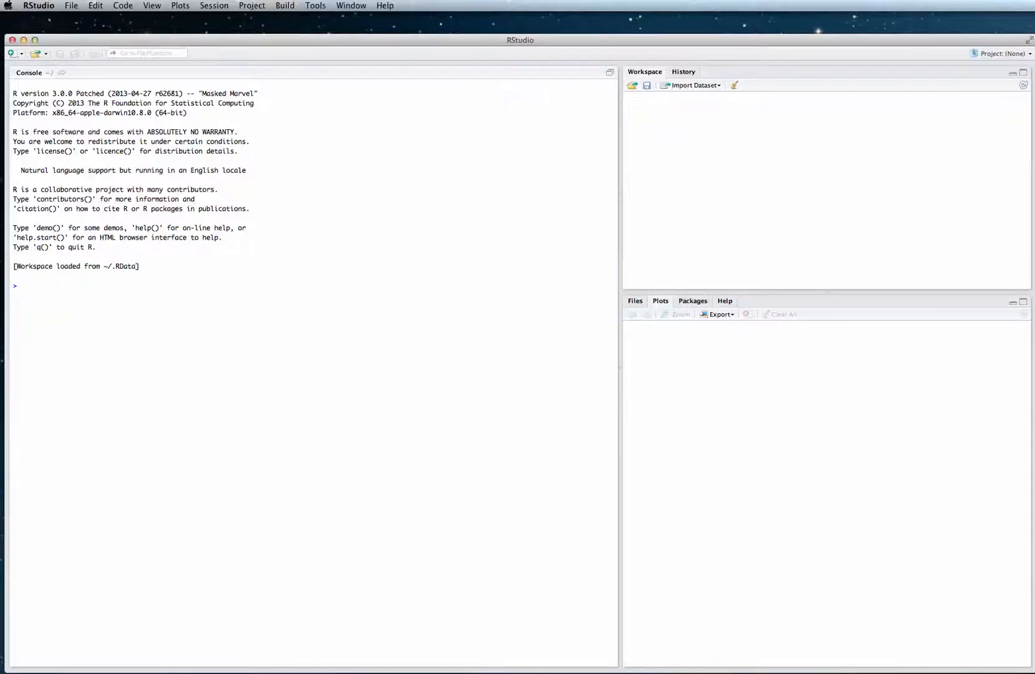
# Load the SSDforR package from the installed packages list and run require(SSDforR) in the console.
pyautogui.click(692, 300)
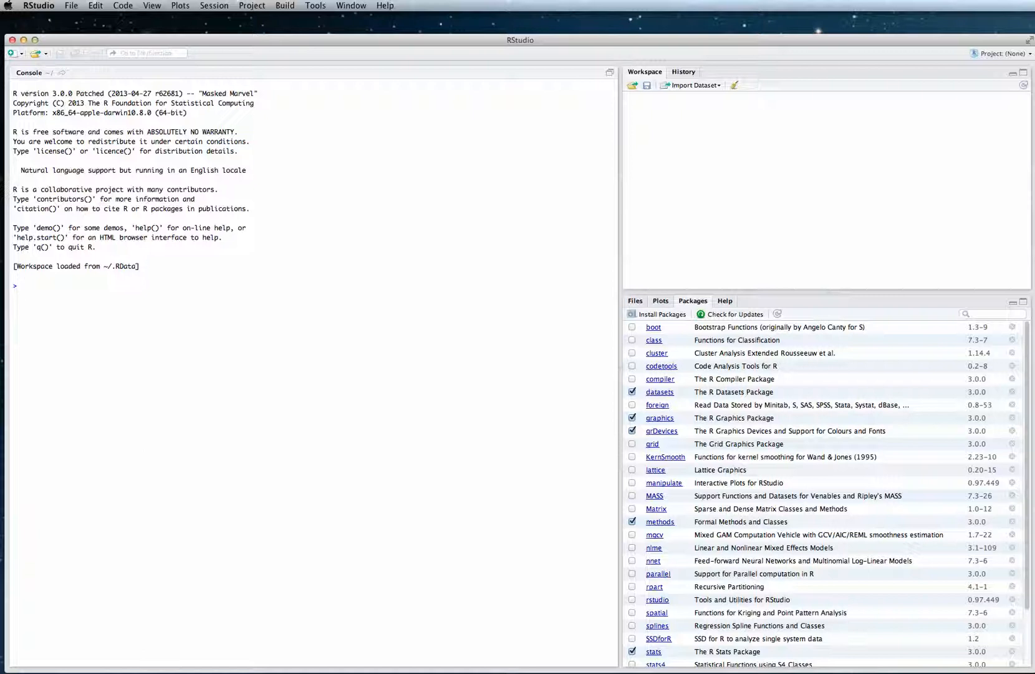
pyautogui.scroll(-3, 824, 493)
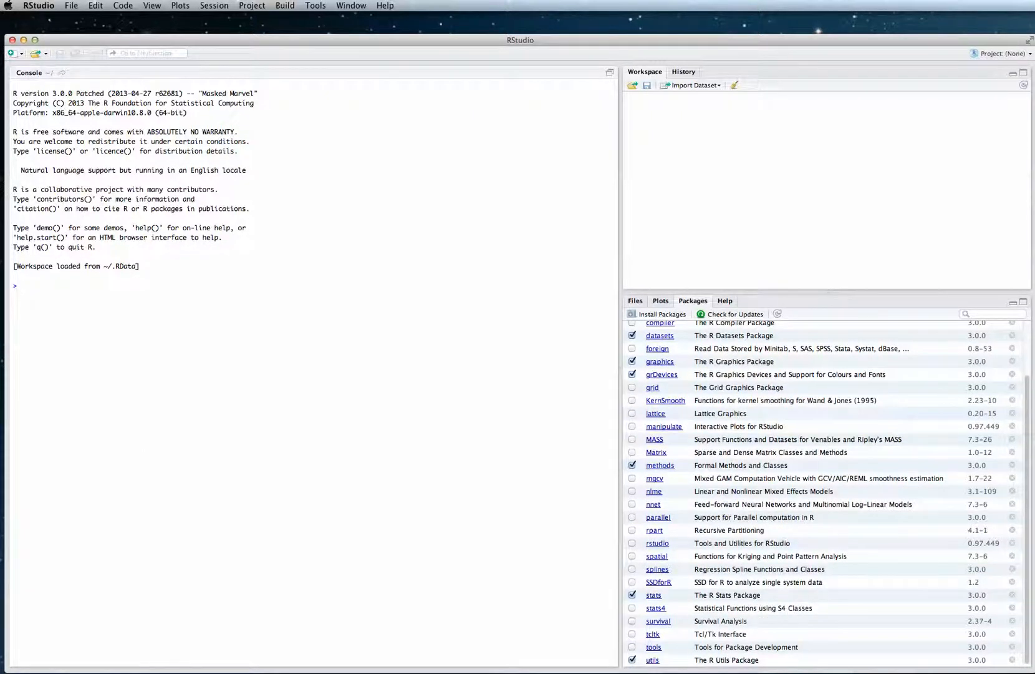
pyautogui.click(632, 582)
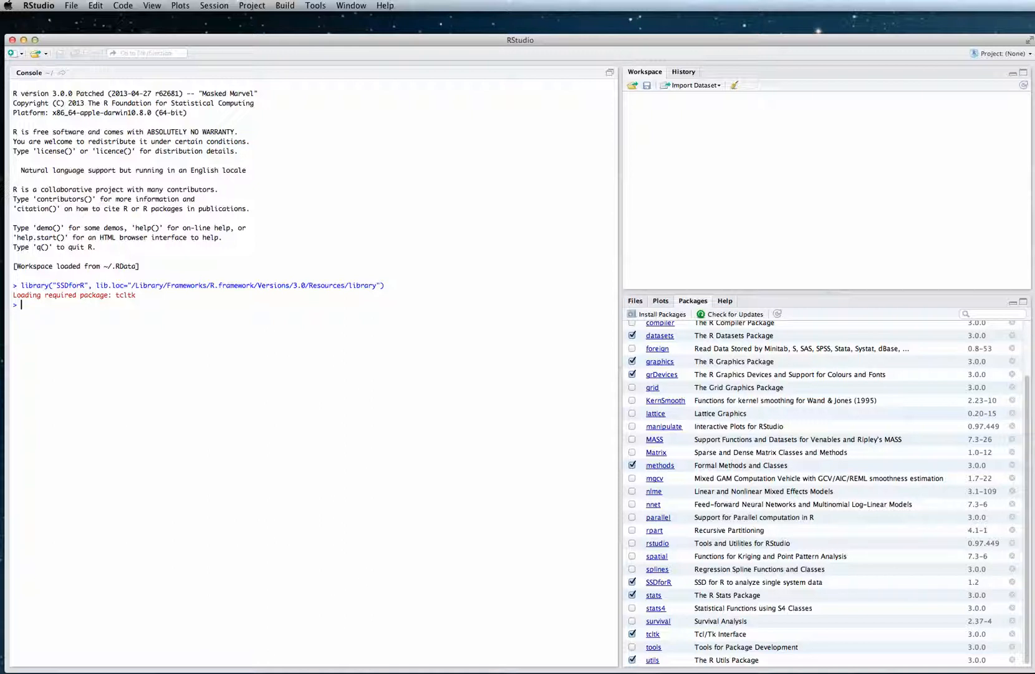
pyautogui.write('require(SSDforR')
pyautogui.press('Right')
pyautogui.press('Return')
# Switch to Safari, save the basic data example to the Desktop as ssd.csv without appending .txt, replacing the existing file, and return to RStudio.
pyautogui.press('super+Tab')
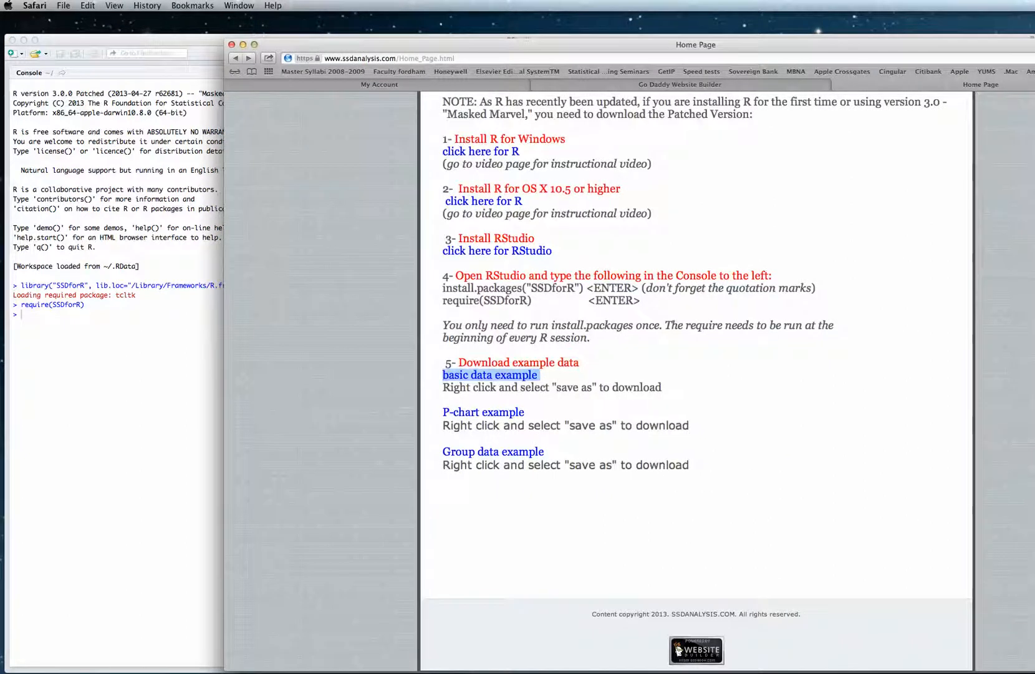
pyautogui.scroll(8, 697, 374)
pyautogui.scroll(-5, 697, 374)
pyautogui.scroll(-3, 697, 374)
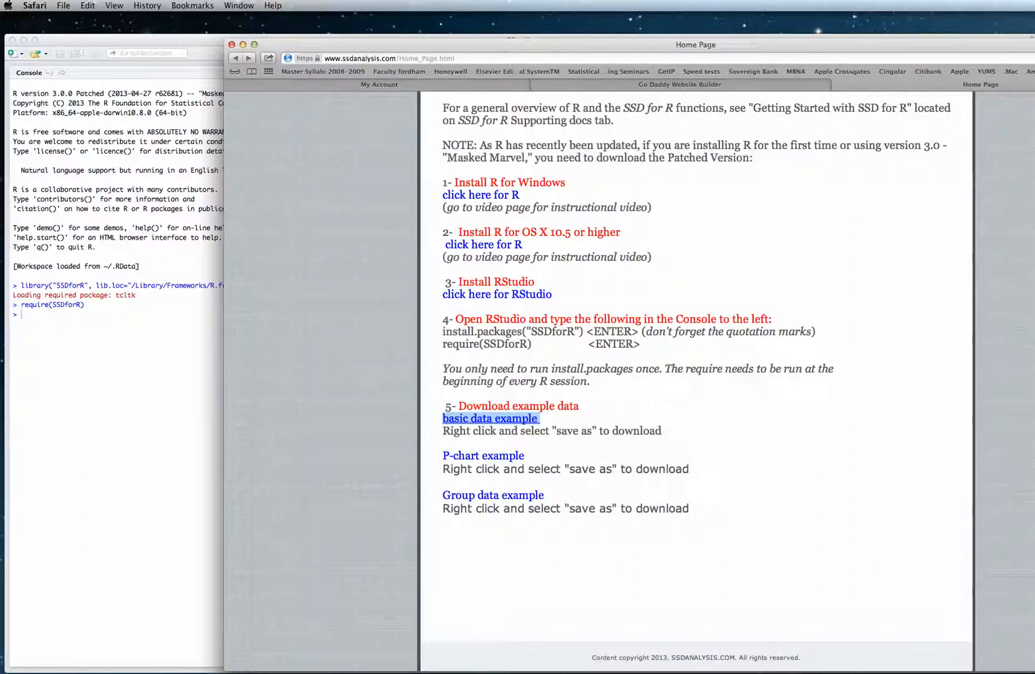
pyautogui.rightClick(502, 418)
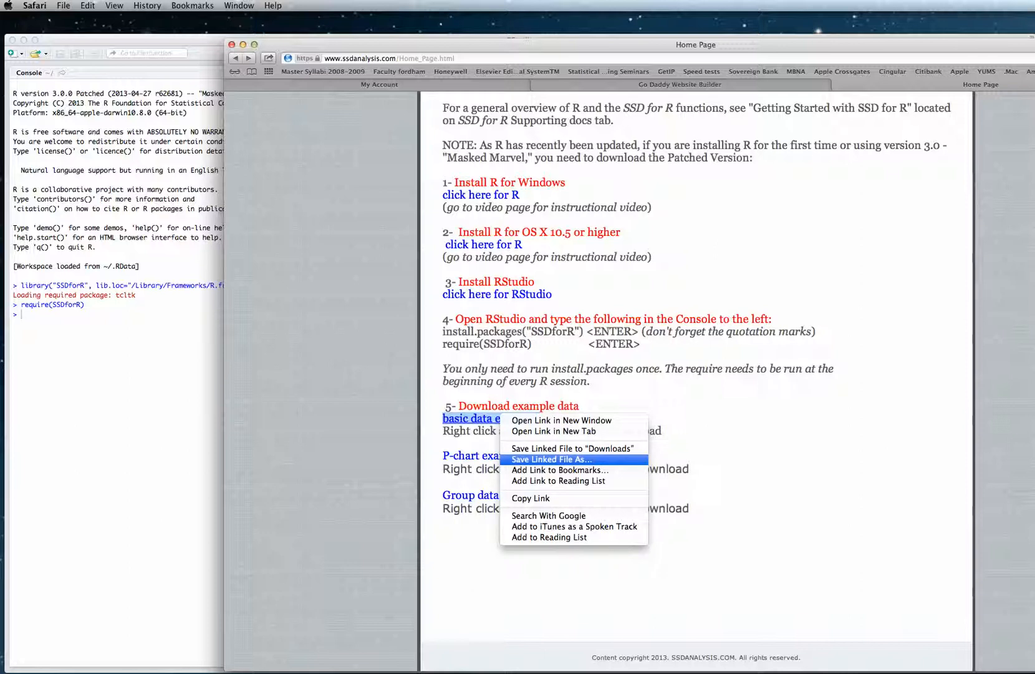
pyautogui.click(551, 459)
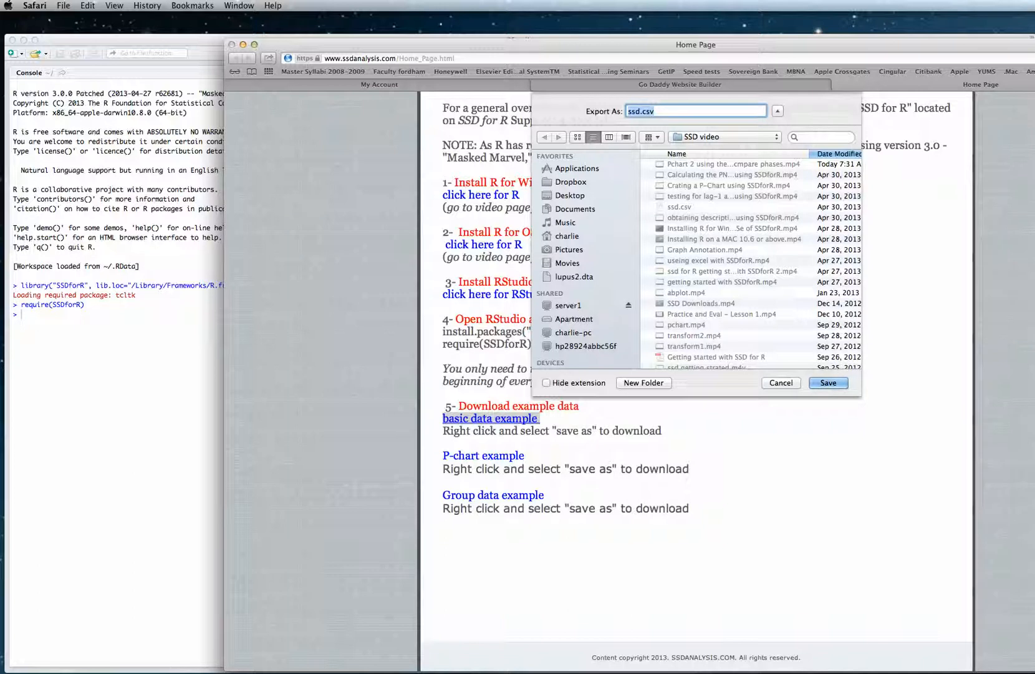
pyautogui.click(570, 195)
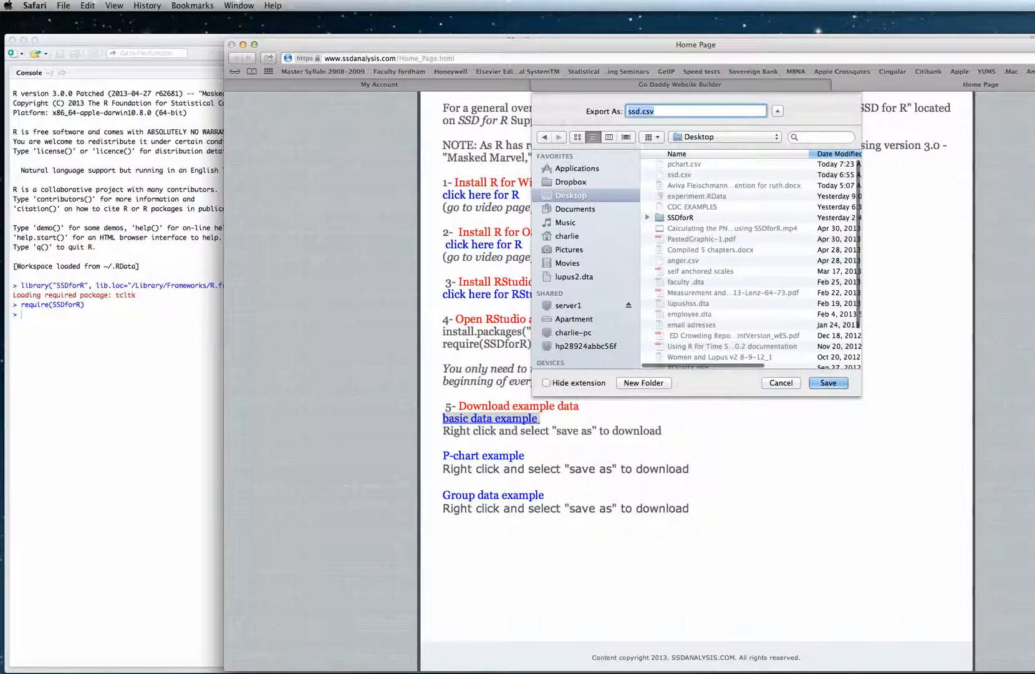
pyautogui.click(828, 383)
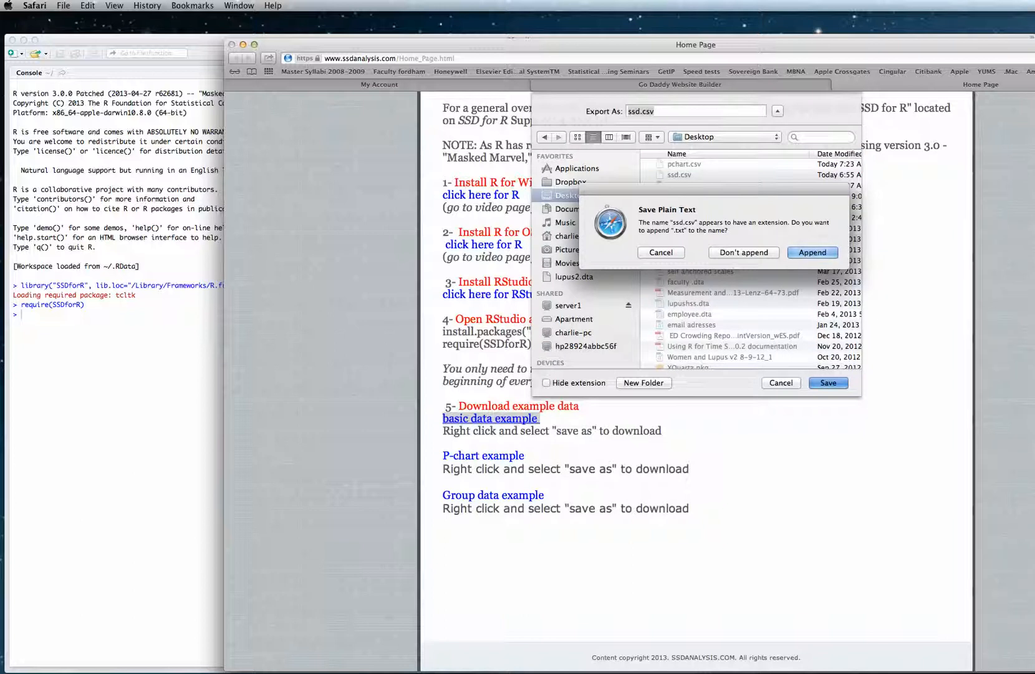
pyautogui.click(744, 252)
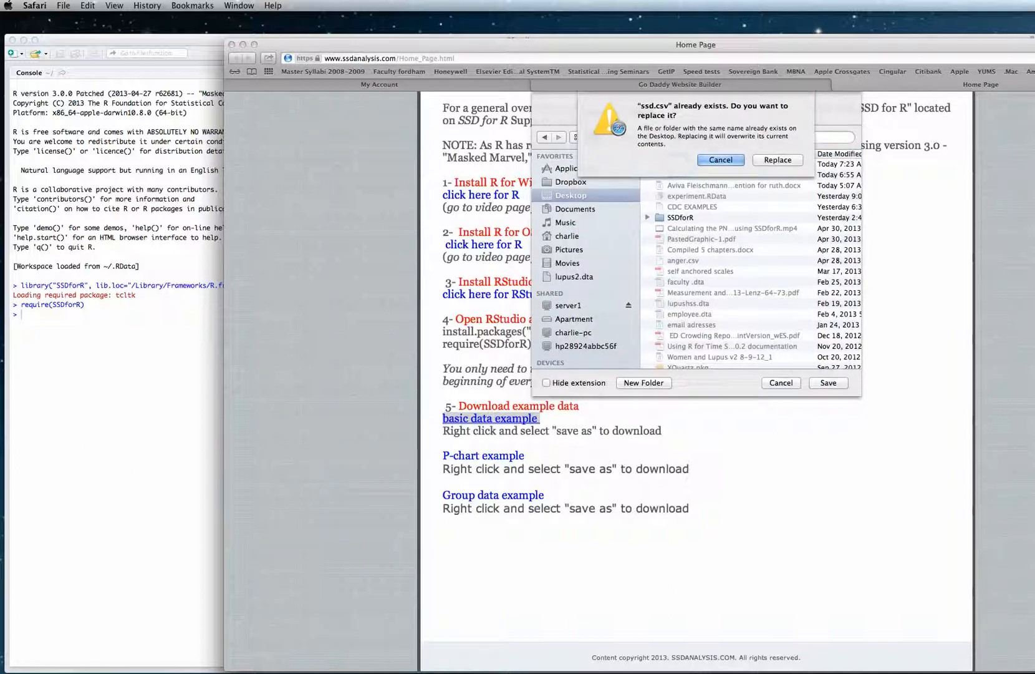
pyautogui.click(777, 160)
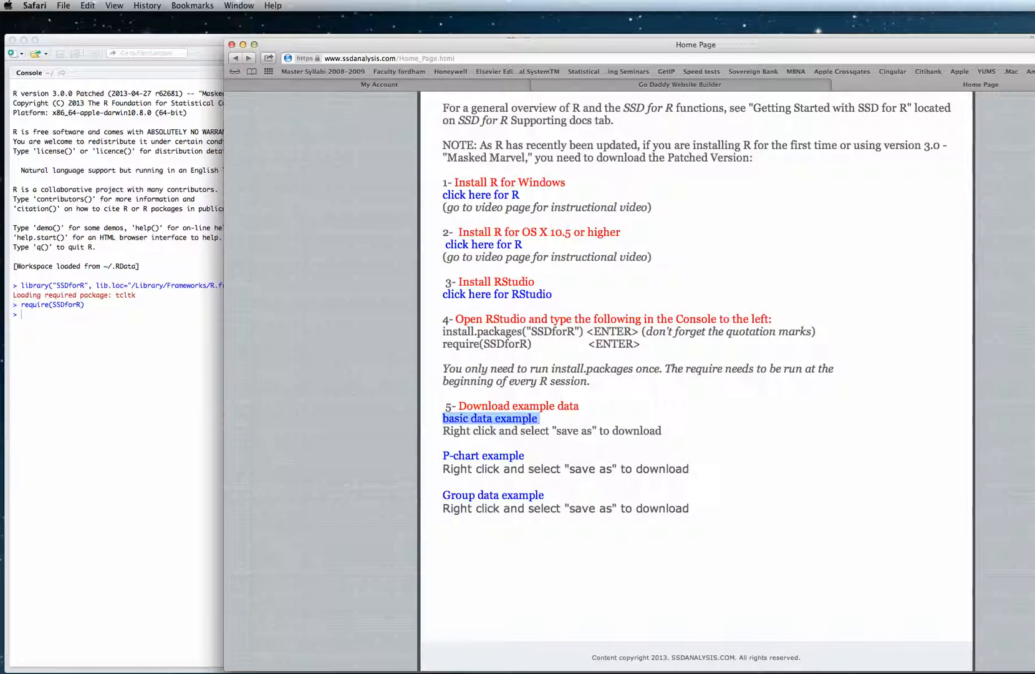
pyautogui.click(242, 44)
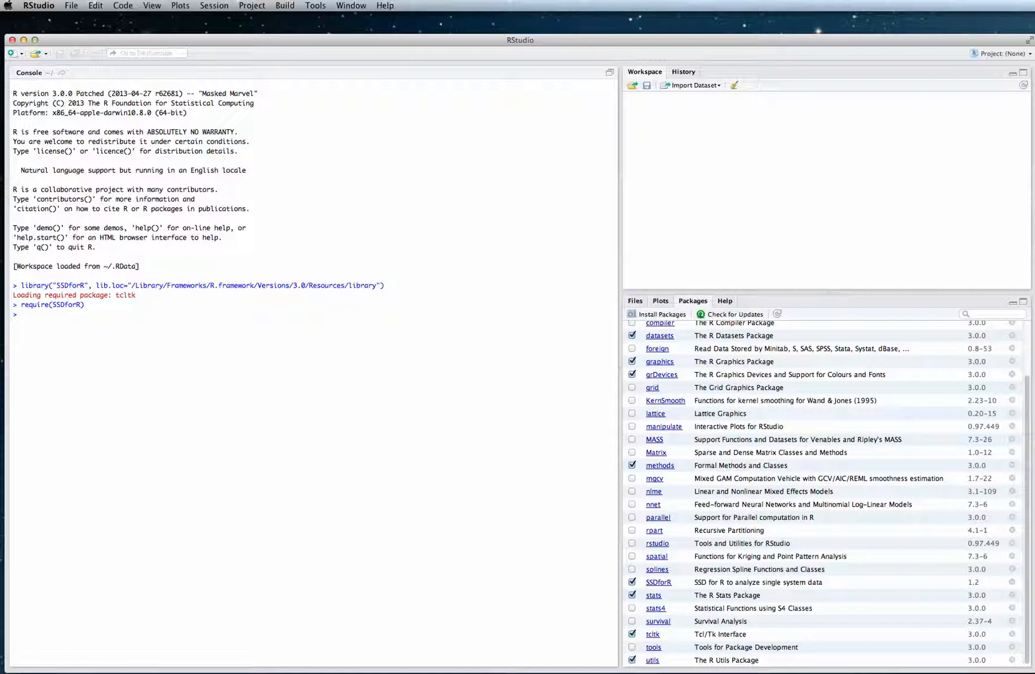
# Import the ssd.csv file from the Desktop with Getcsv().
pyautogui.write('Getcsv(ssd')
pyautogui.press('Return')
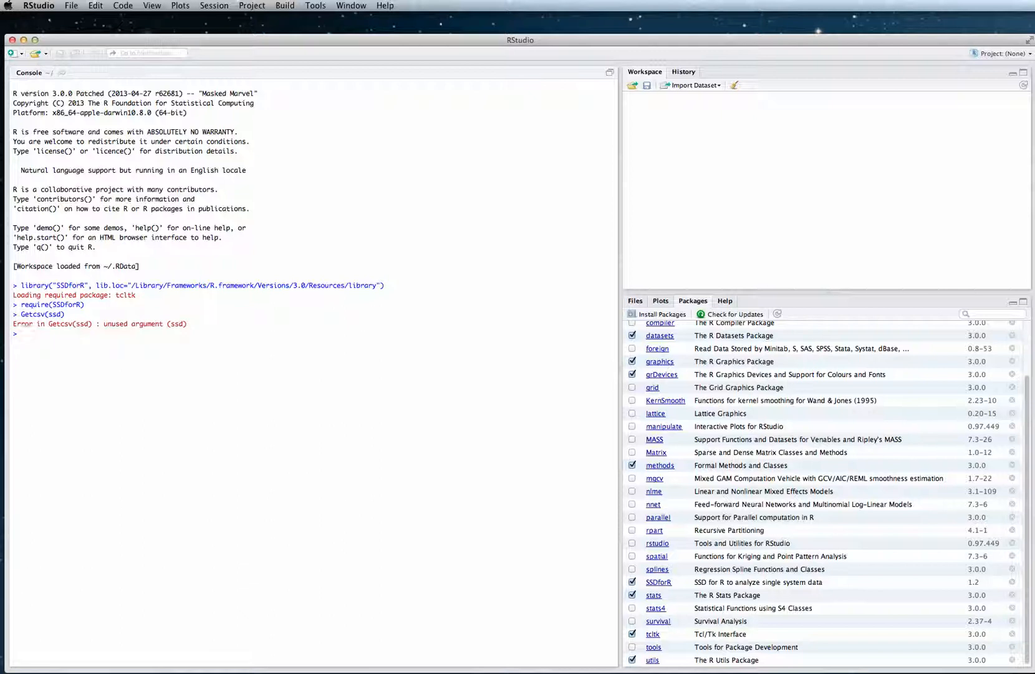
pyautogui.write('Getcsv()')
pyautogui.press('Return')
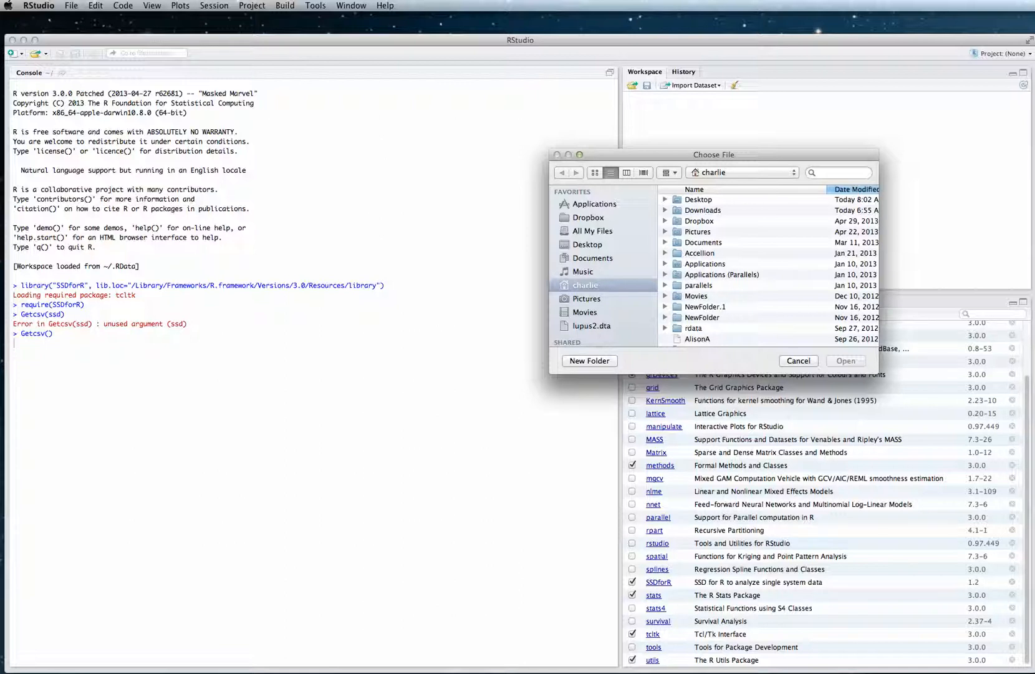
pyautogui.click(587, 244)
pyautogui.doubleClick(697, 200)
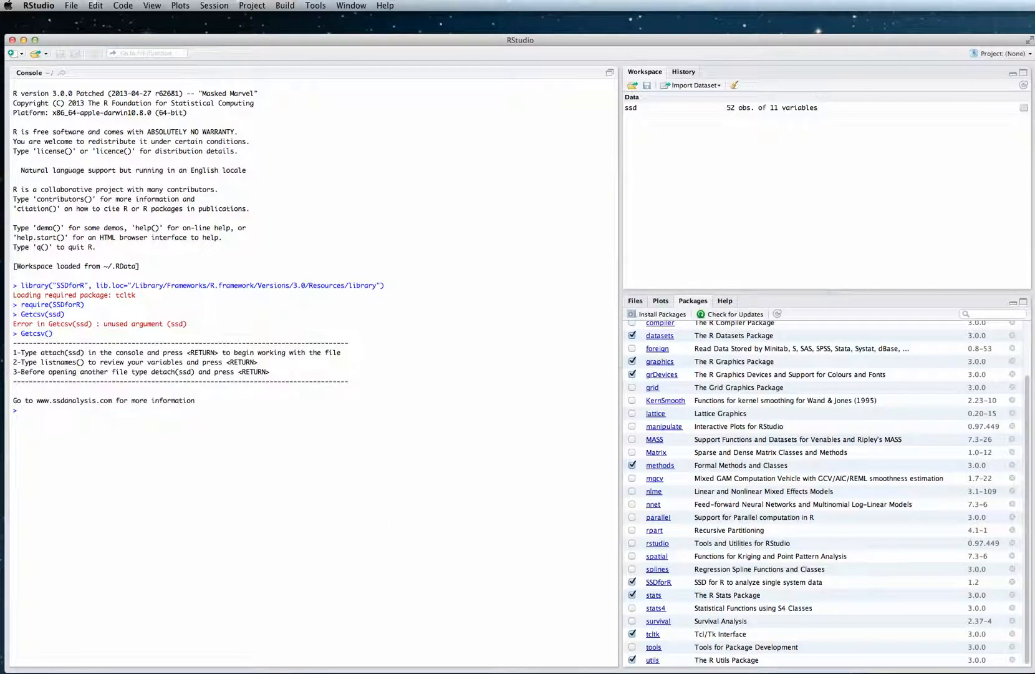
# Attach the ssd data set with attach(ssd) and list its variables with listnames().
pyautogui.write('attach(ssd')
pyautogui.press('Return')
pyautogui.write('listnames()')
pyautogui.press('Return')
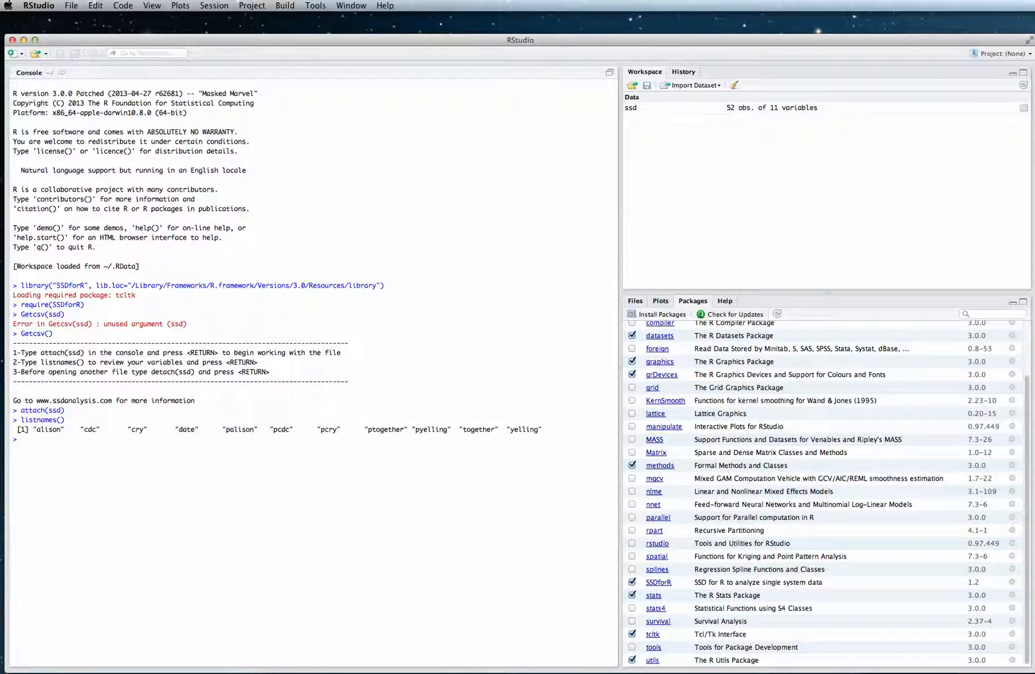
# Display the column names with names(ssd) and print the values of the phase variable pcry.
pyautogui.write('names(ssd')
pyautogui.press('Return')
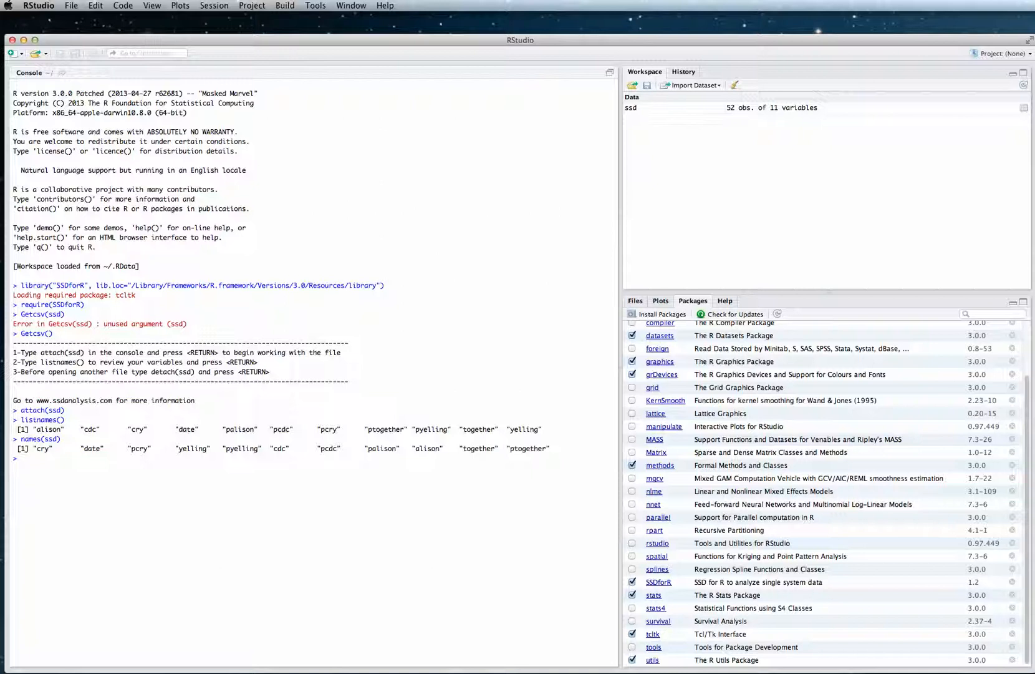
pyautogui.write('pcry')
pyautogui.press('Return')
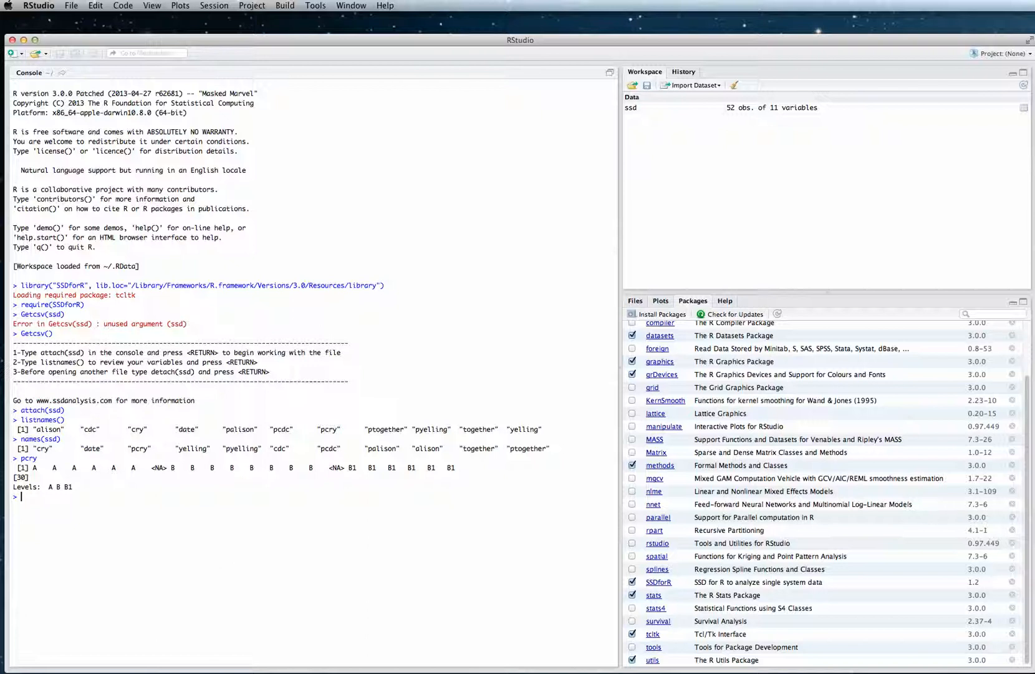
# Run the single-phase regression Aregres(cry,pcry,"A"), consulting the ABregres page in the SSDforR documentation for the arguments.
pyautogui.write('Aregres')
pyautogui.click(659, 581)
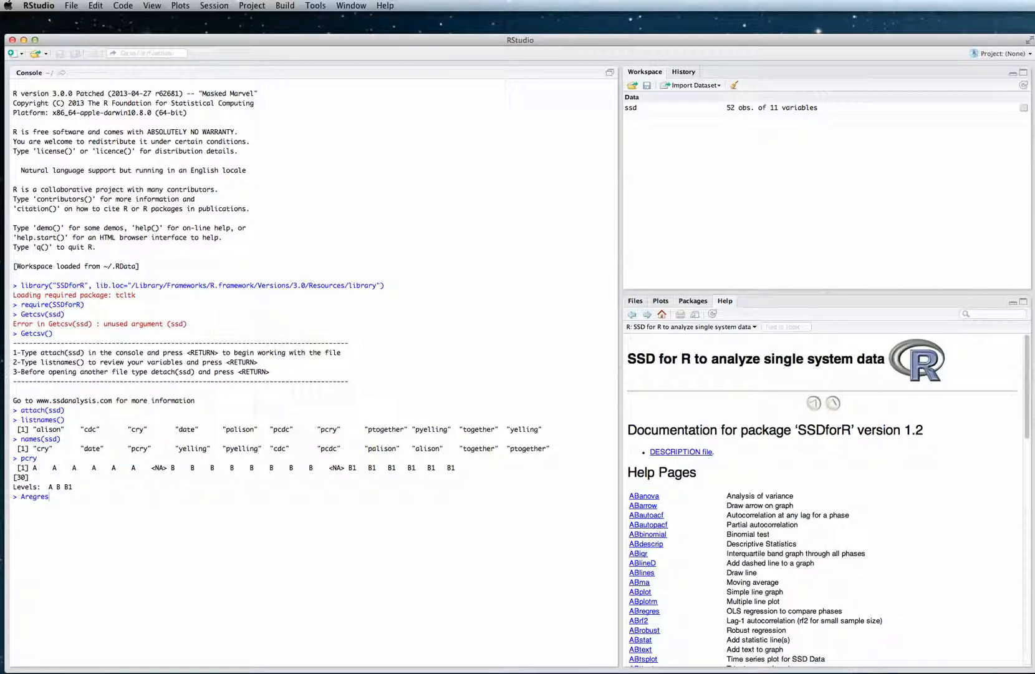
pyautogui.scroll(-5, 823, 499)
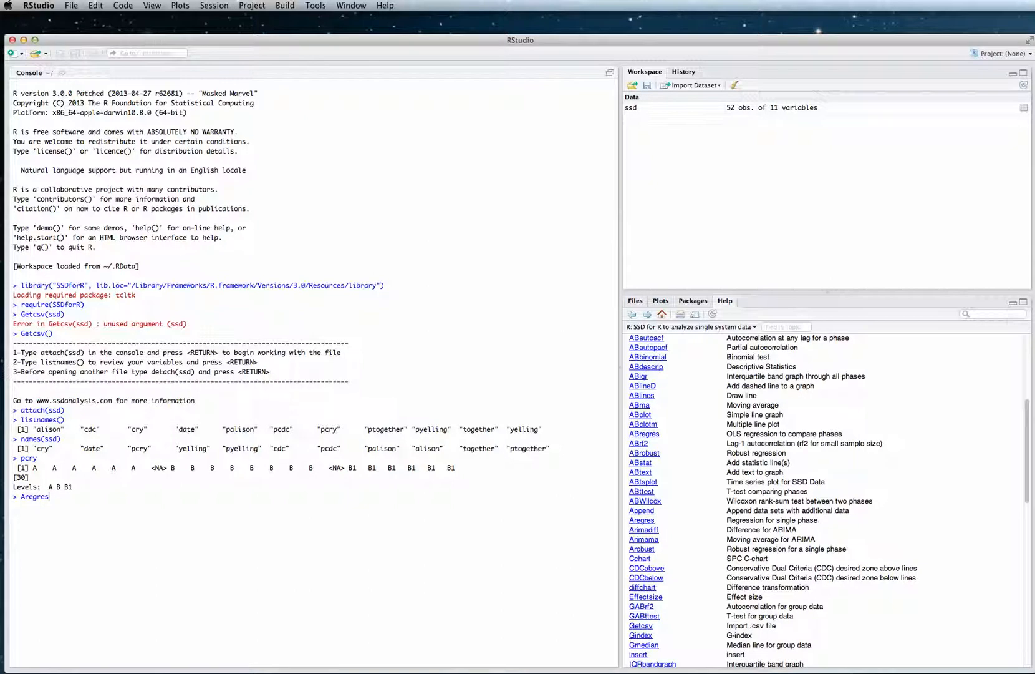
pyautogui.click(644, 434)
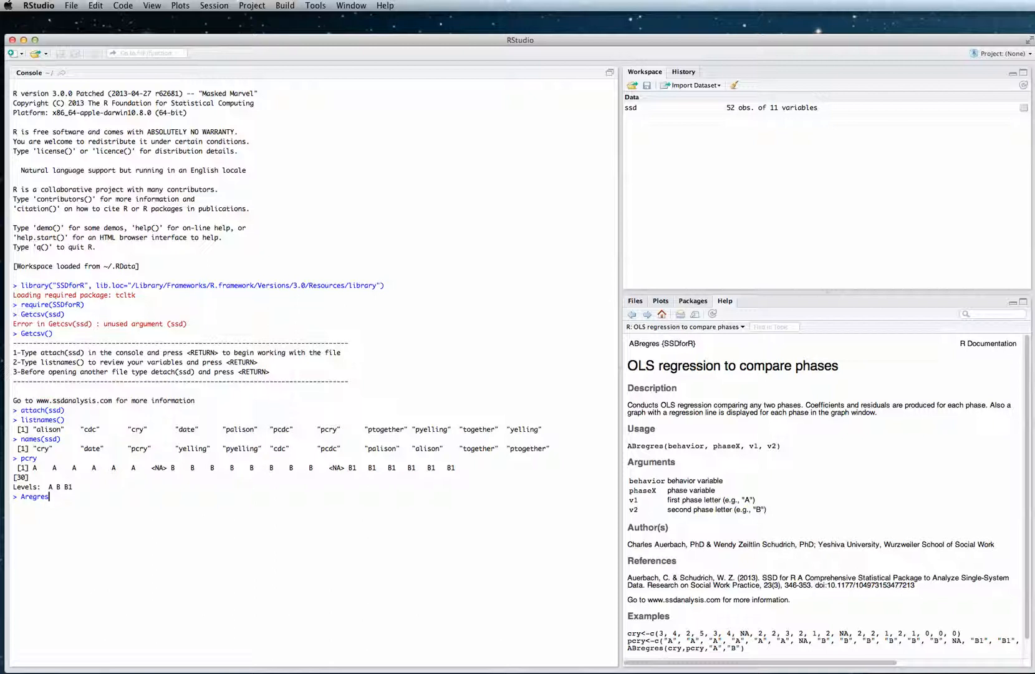
pyautogui.write('(cry')
pyautogui.write(',pcry,"A')
pyautogui.press('Return')
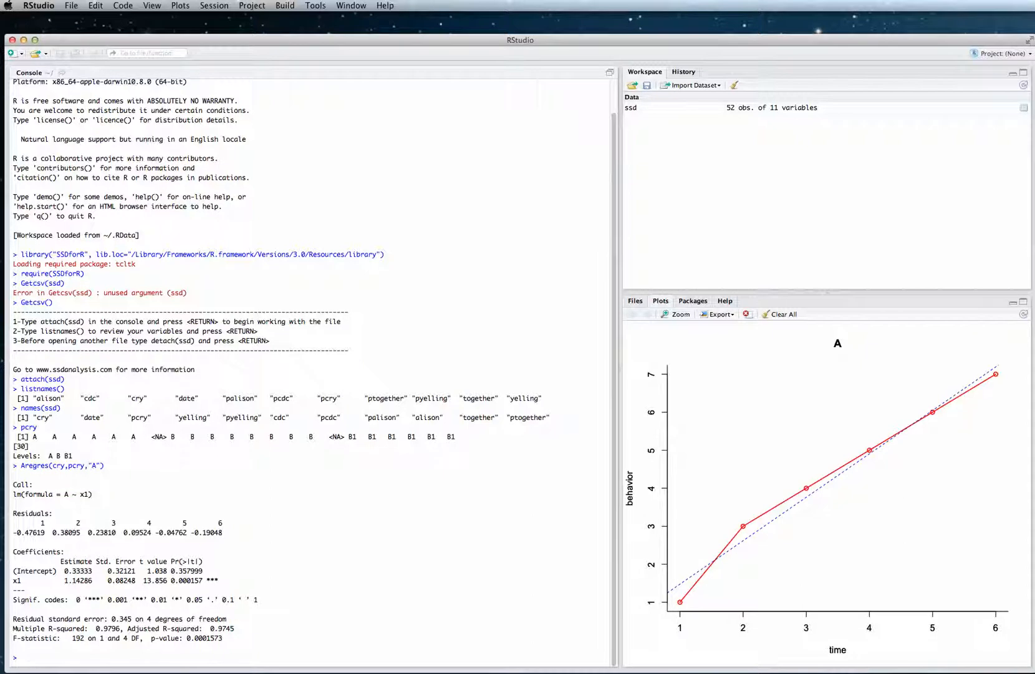
# Review the phase A regression output and look up the ABregres help page through the SSDforR documentation index.
pyautogui.scroll(2, 316, 371)
pyautogui.scroll(-2, 314, 371)
pyautogui.click(725, 301)
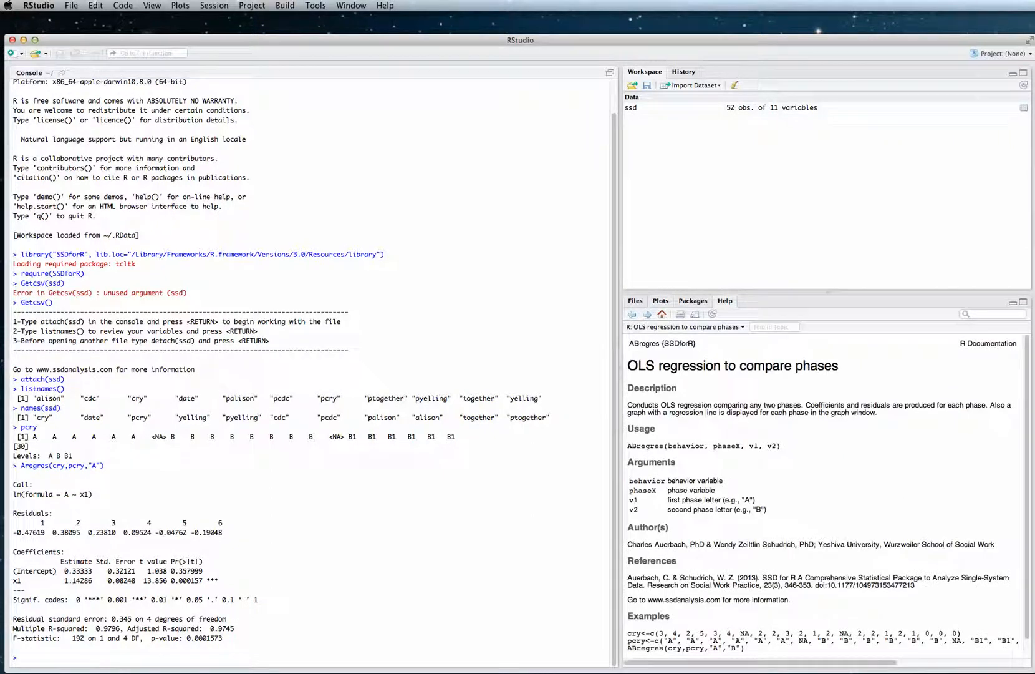
pyautogui.scroll(-1, 830, 495)
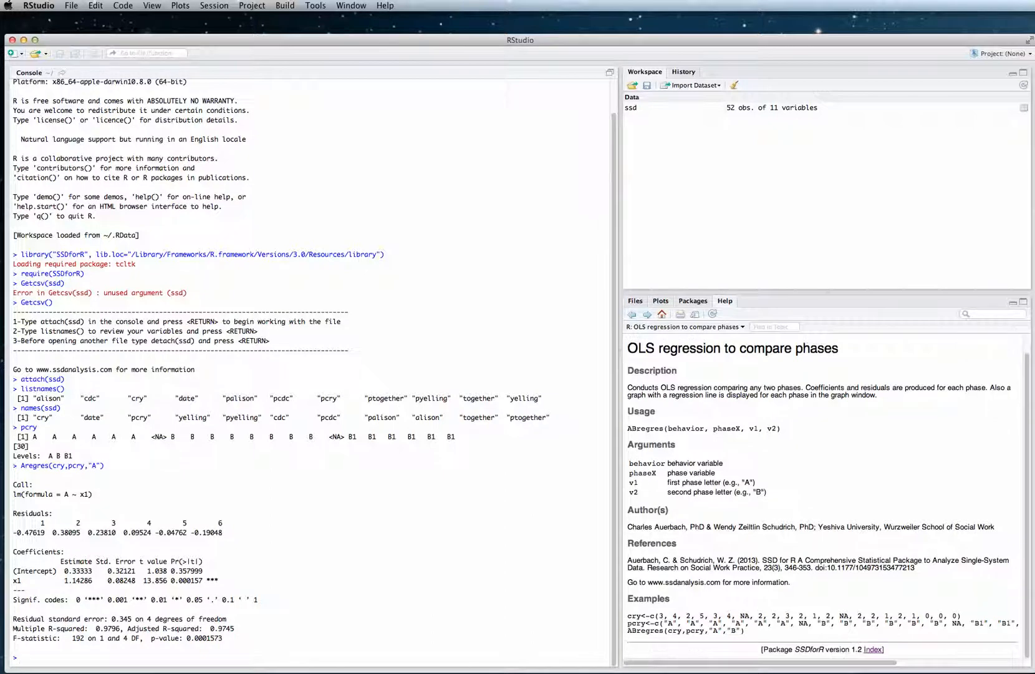
pyautogui.click(873, 649)
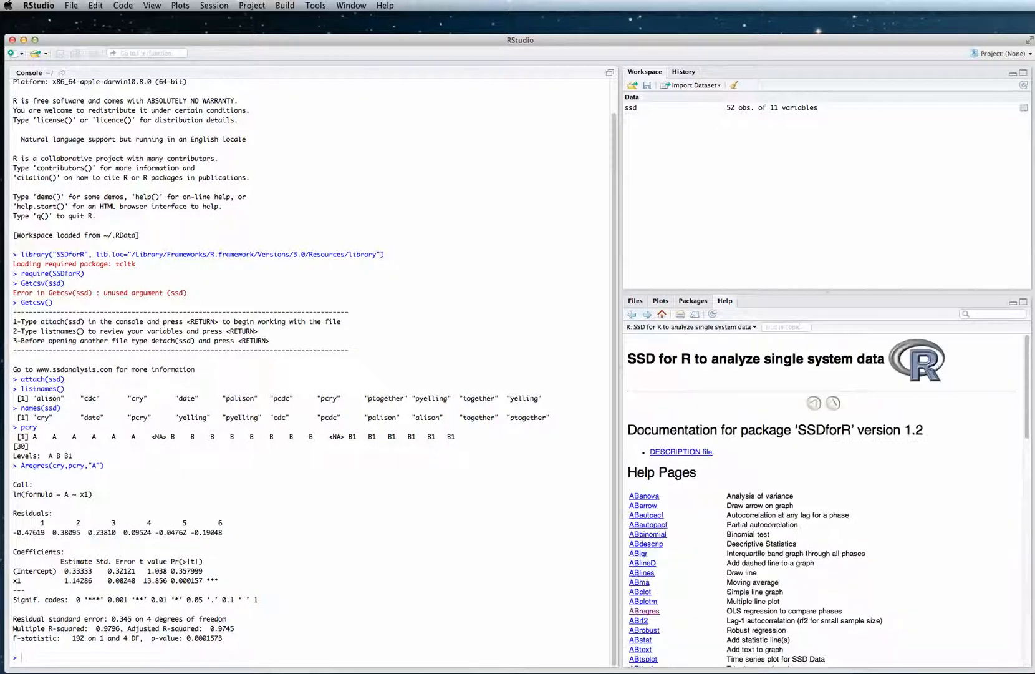
pyautogui.scroll(-5, 823, 498)
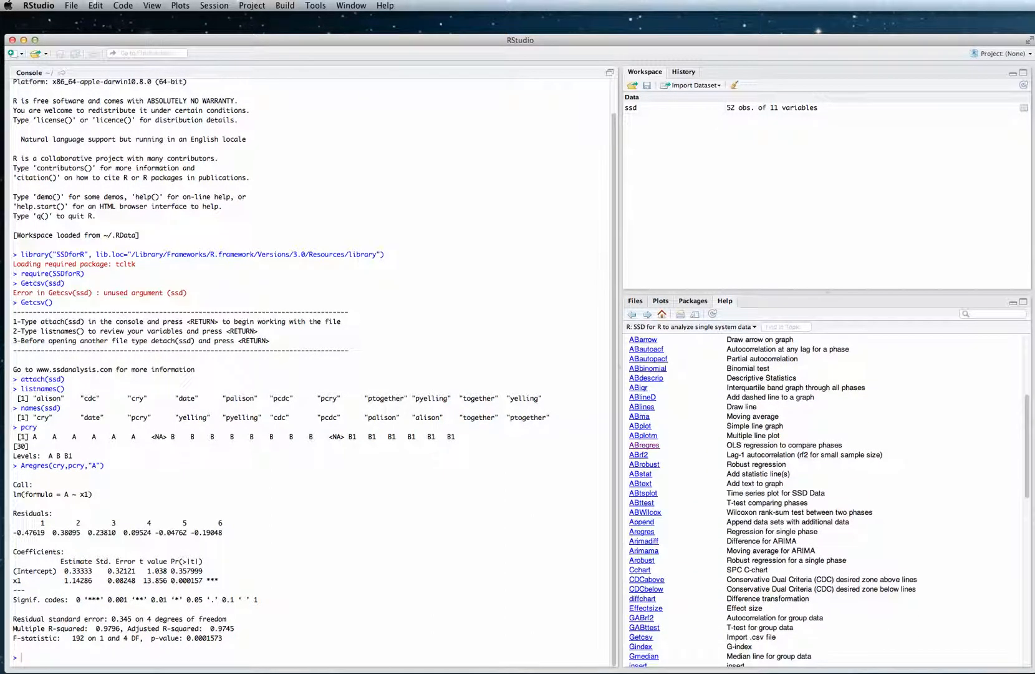
pyautogui.scroll(5, 827, 499)
pyautogui.scroll(-3, 827, 499)
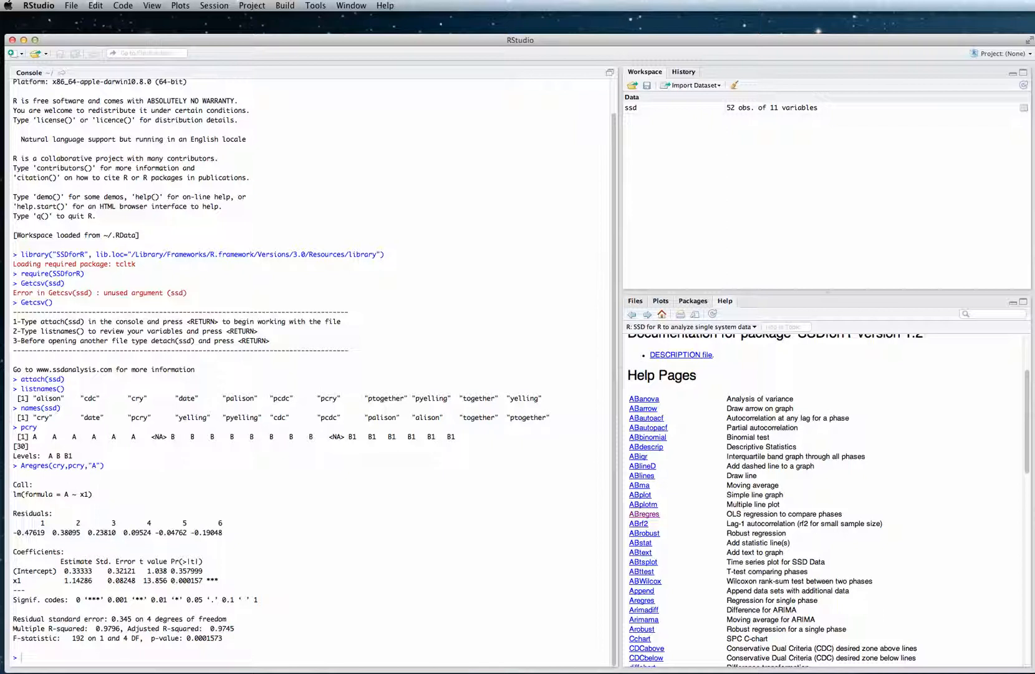
pyautogui.click(645, 513)
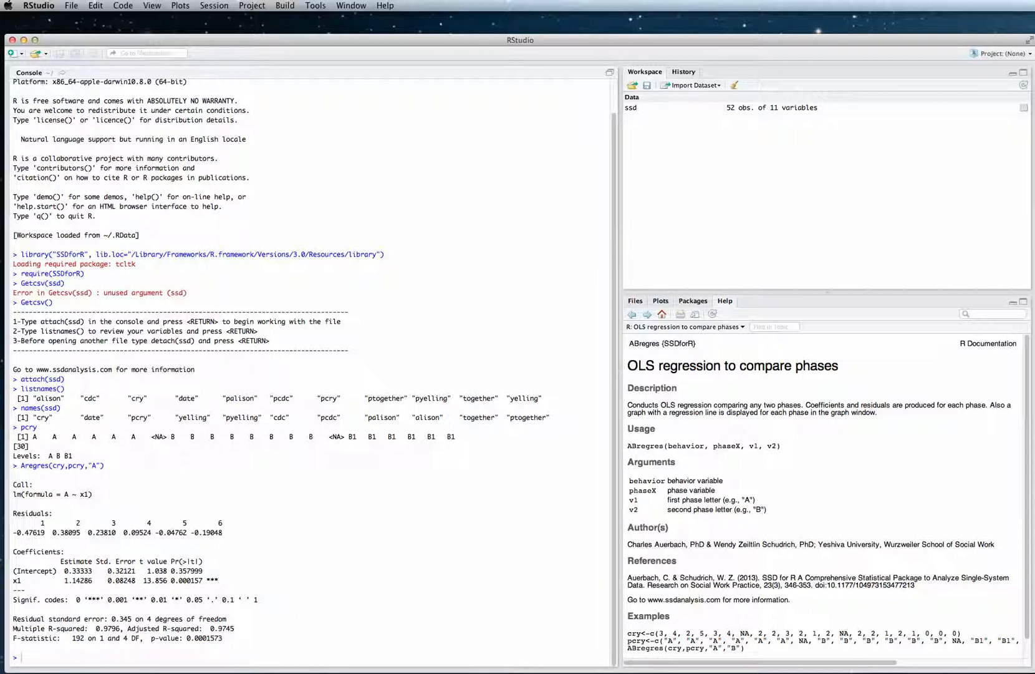
# Compare phases A and B of the cry variable by running ABregres(cry,pcry,"A","B"), correcting the misspelled function name.
pyautogui.write('ABregress(cry,pcry,"A","B')
pyautogui.press('Return')
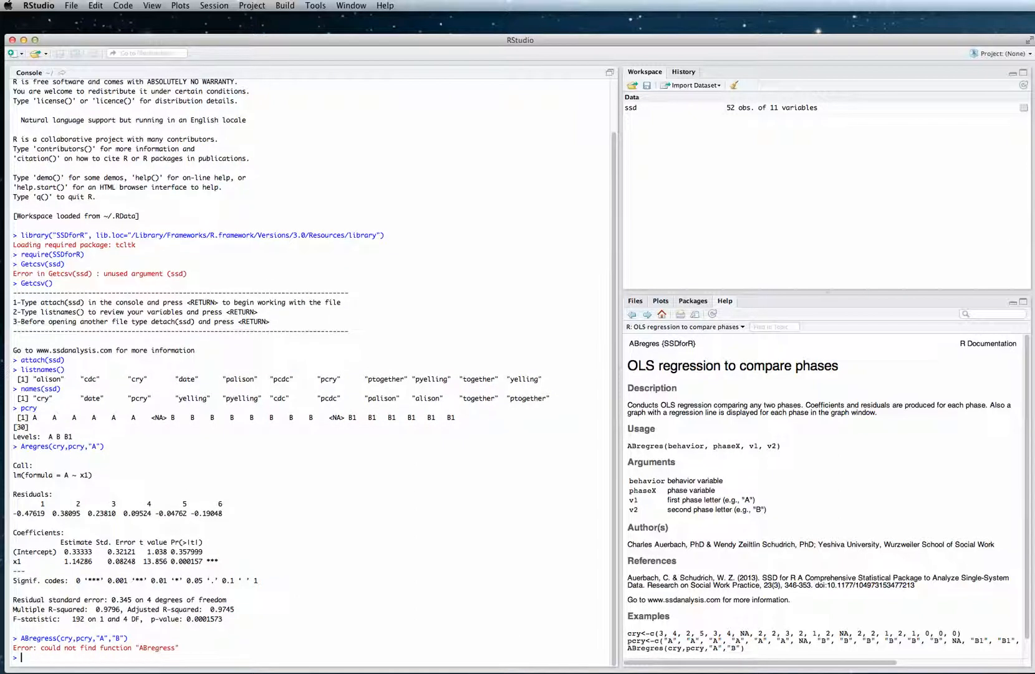
pyautogui.press('Up')
pyautogui.click(53, 656)
pyautogui.press('Delete')
pyautogui.press('Return')
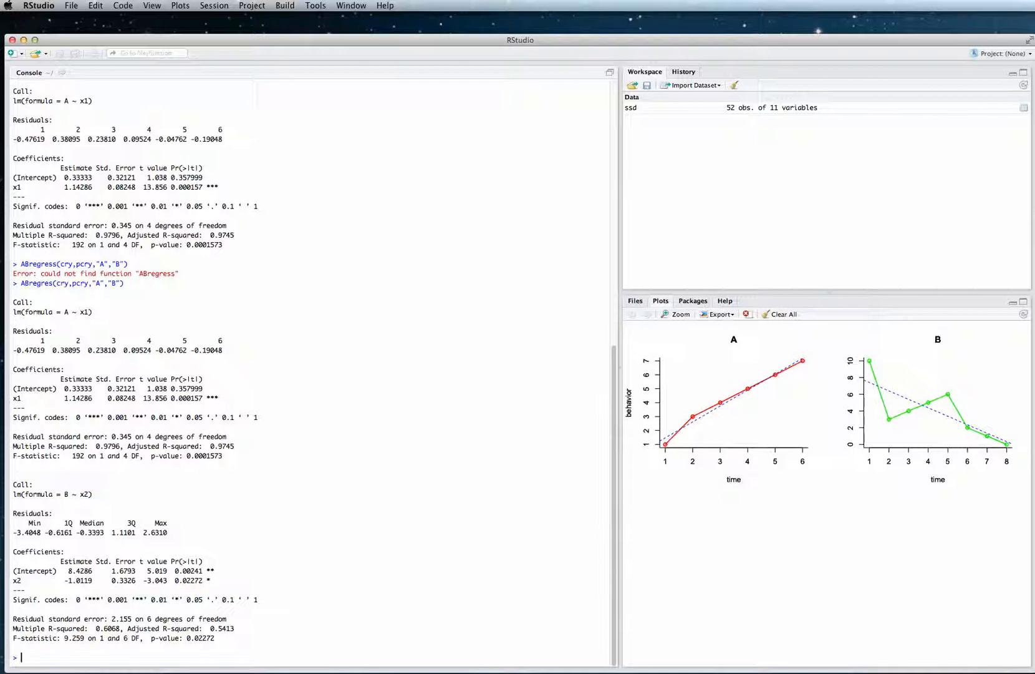
# Rerun the two-phase regression with the second phase changed to B1, as ABregres(cry,pcry,"A","B1").
pyautogui.press('Up')
pyautogui.press('Left')
pyautogui.press('Left')
pyautogui.write('1')
pyautogui.press('Return')
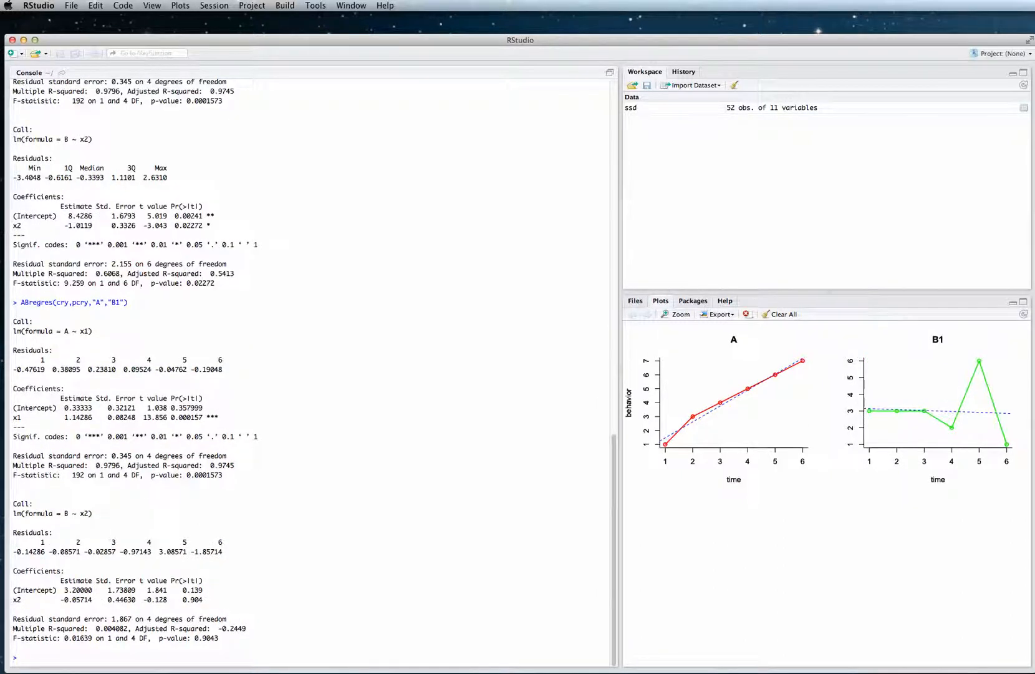